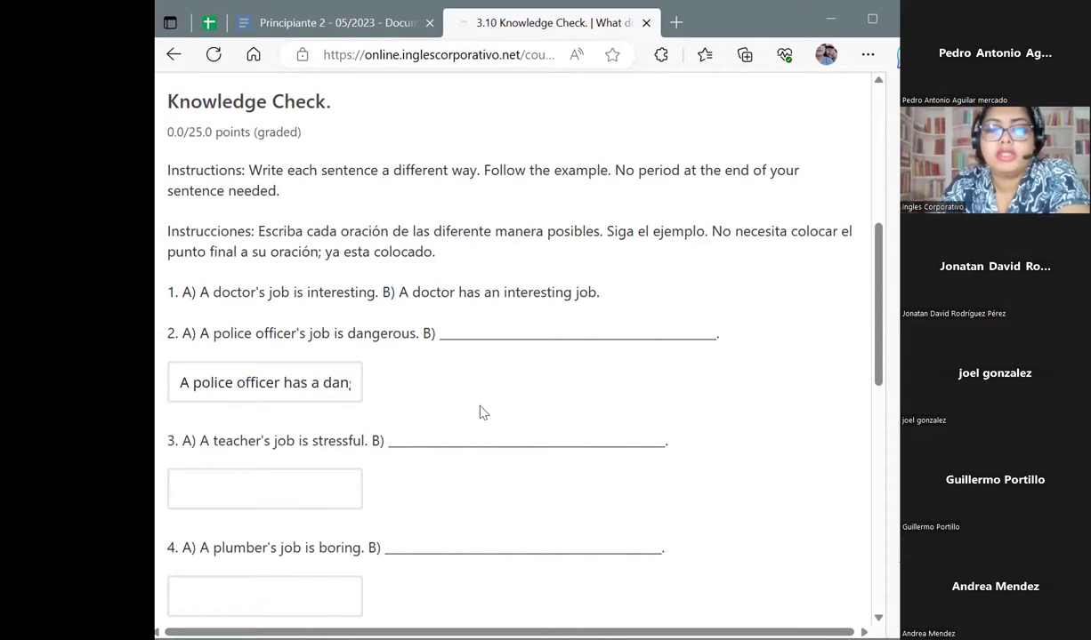
Answer question 3 of the Knowledge Check with "A teacher has a stressful job", dismissing the saved suggestion.
{"action": "left_click", "coordinate": [333, 486]}
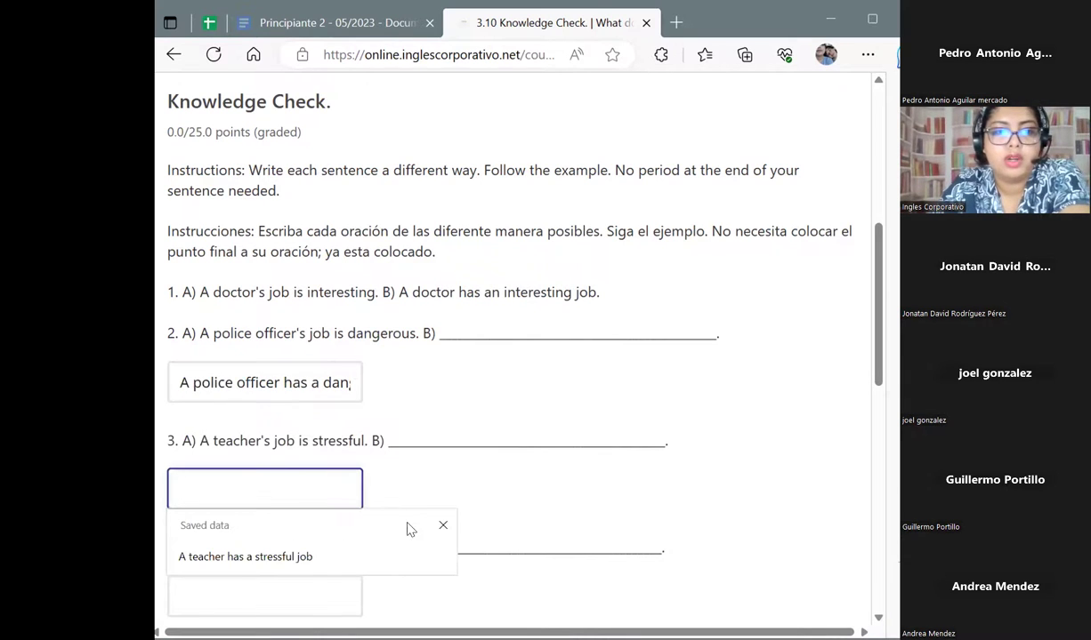
{"action": "left_click", "coordinate": [442, 525]}
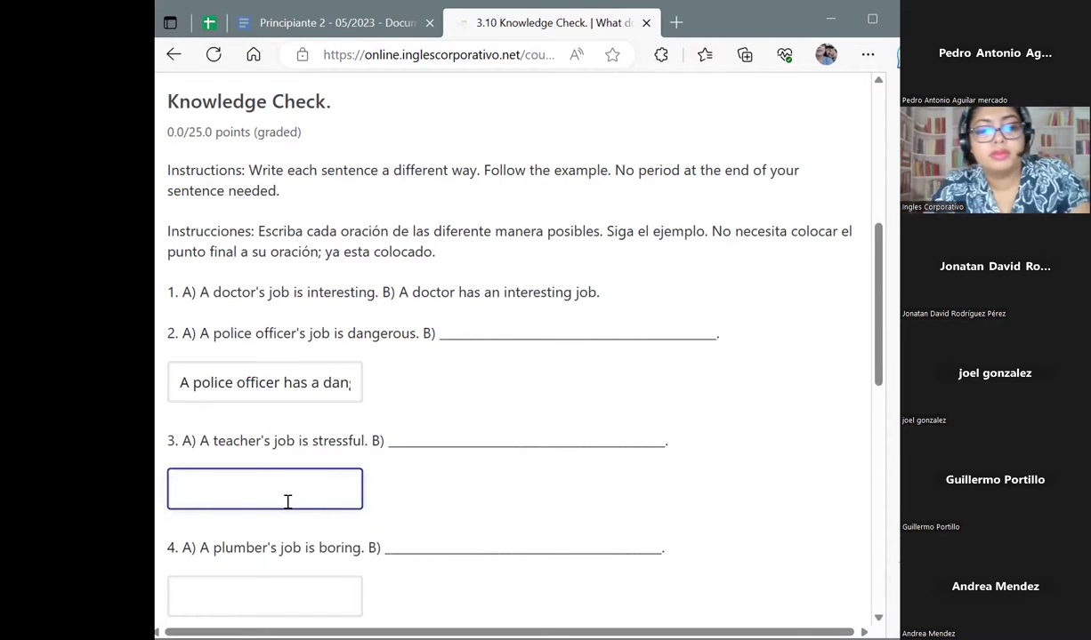
{"action": "type", "text": "A te"}
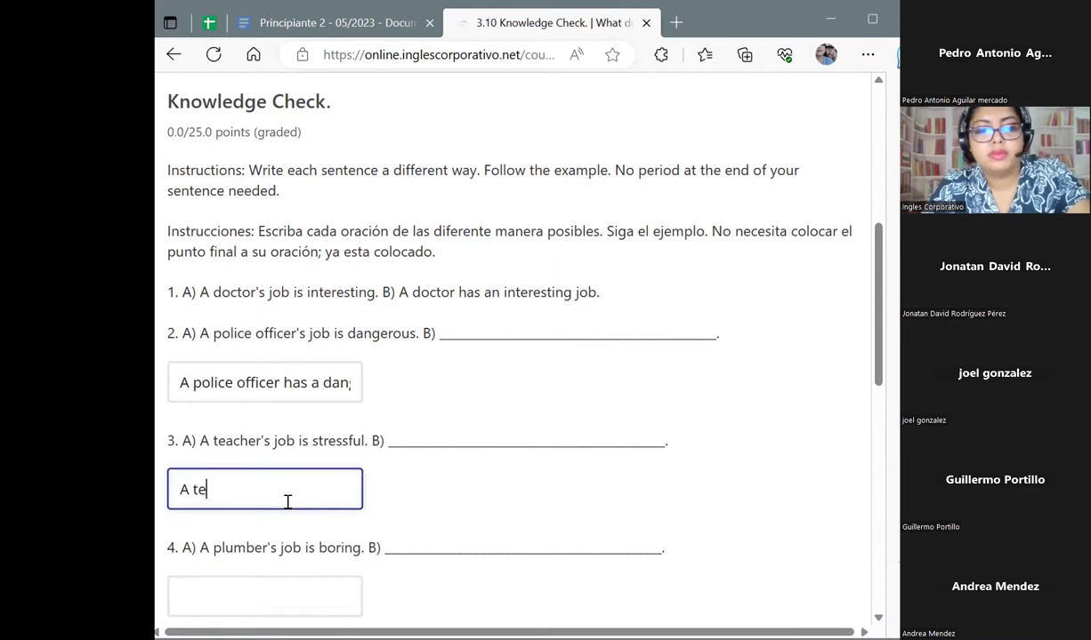
{"action": "type", "text": "acher h"}
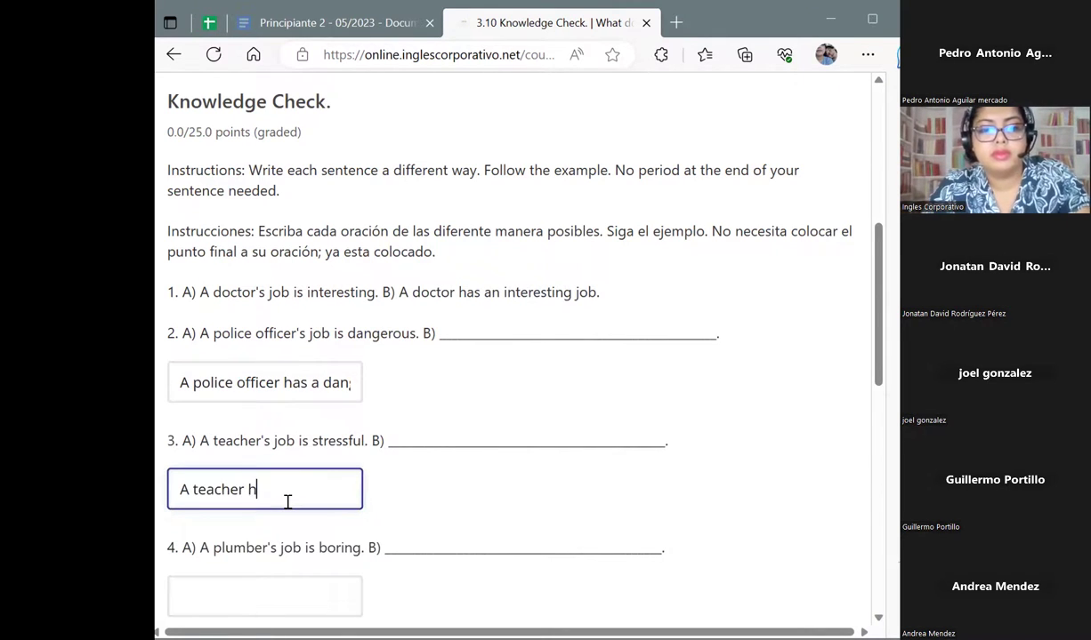
{"action": "type", "text": "as a st"}
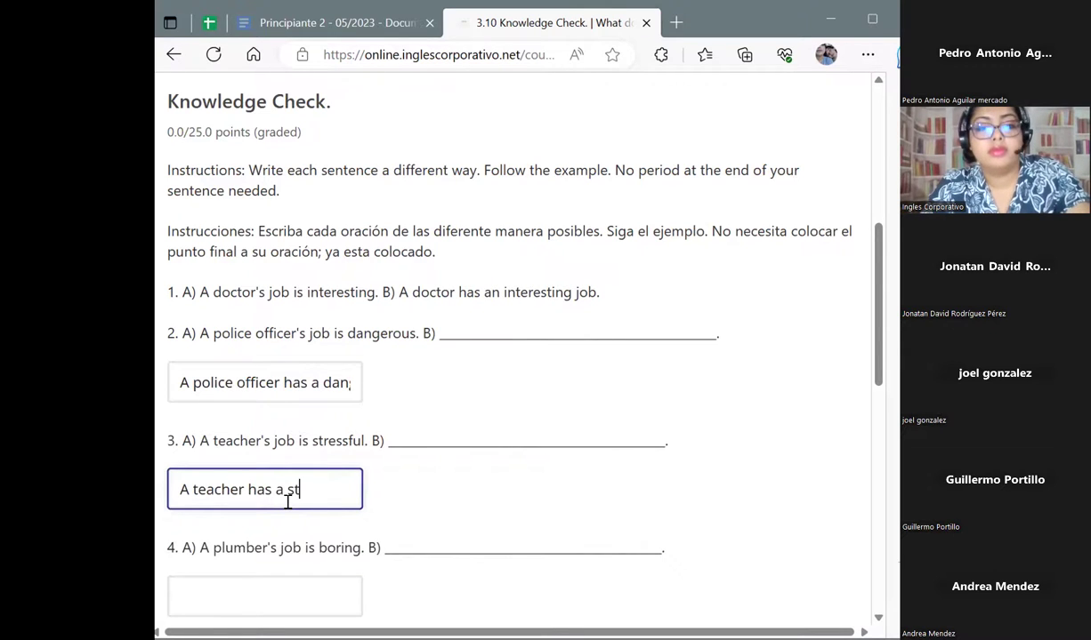
{"action": "type", "text": "ressful "}
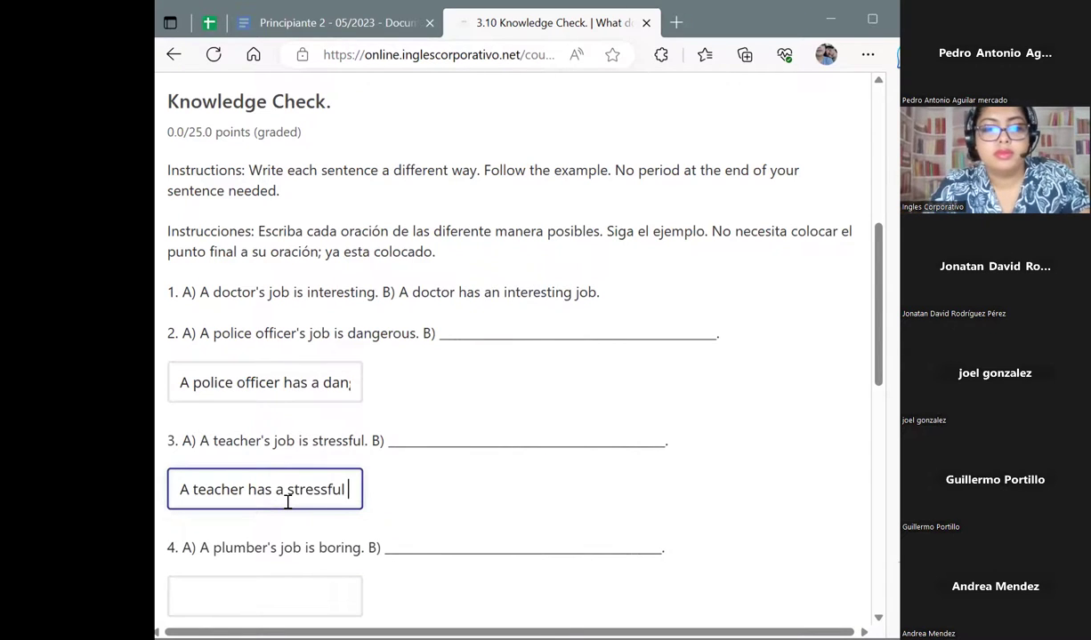
{"action": "type", "text": "job"}
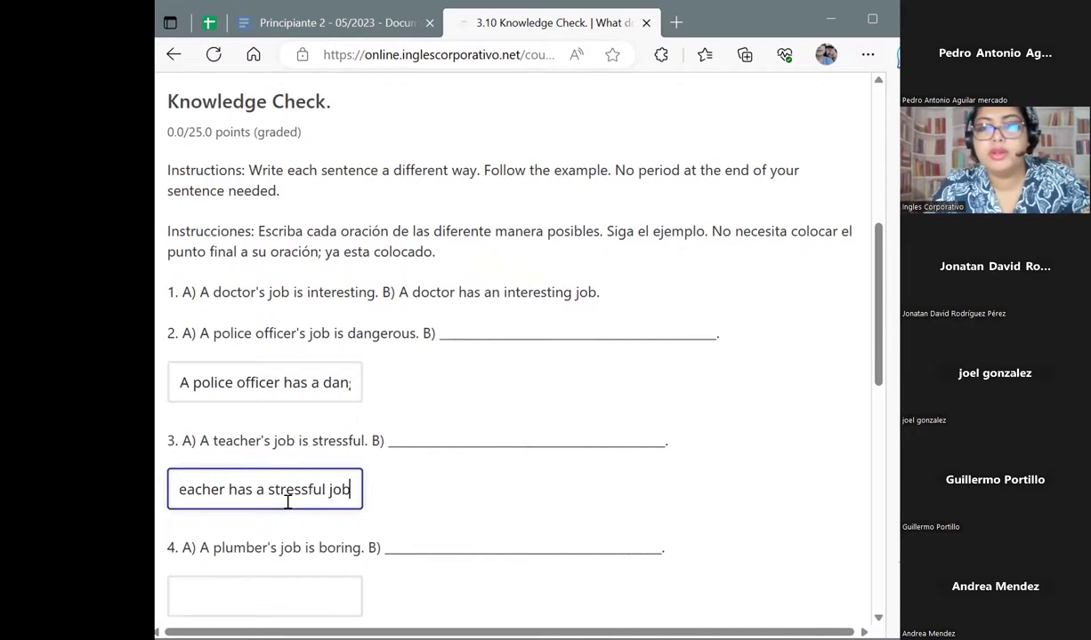
{"action": "left_click", "coordinate": [445, 505]}
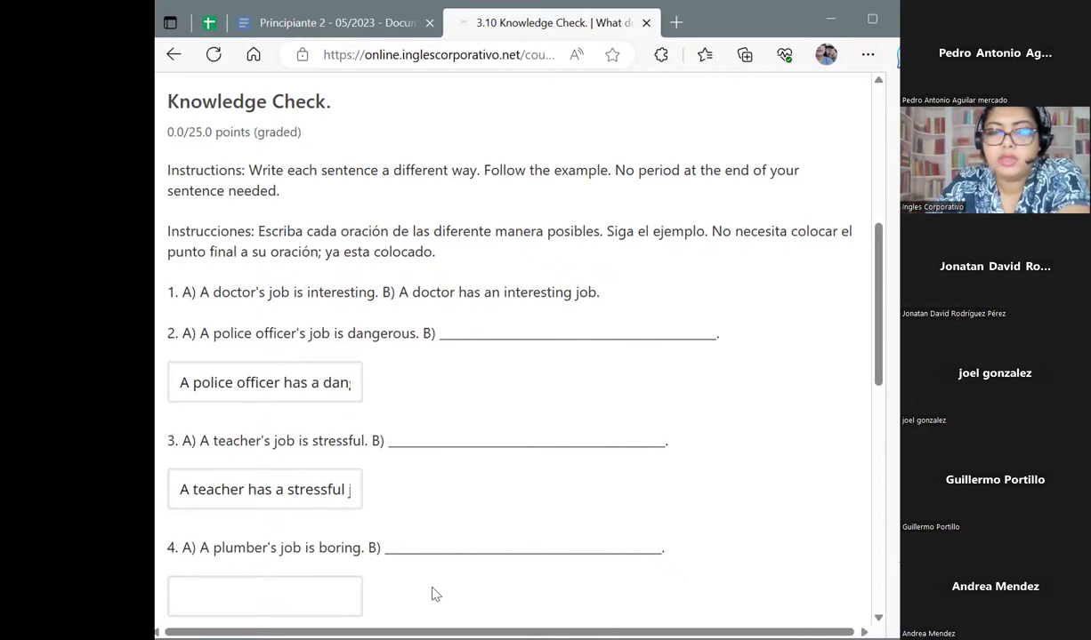
Answer question 4 with "A plumber has a boring job", dismissing the saved suggestion.
{"action": "scroll", "coordinate": [435, 594], "scroll_direction": "down", "scroll_amount": 3}
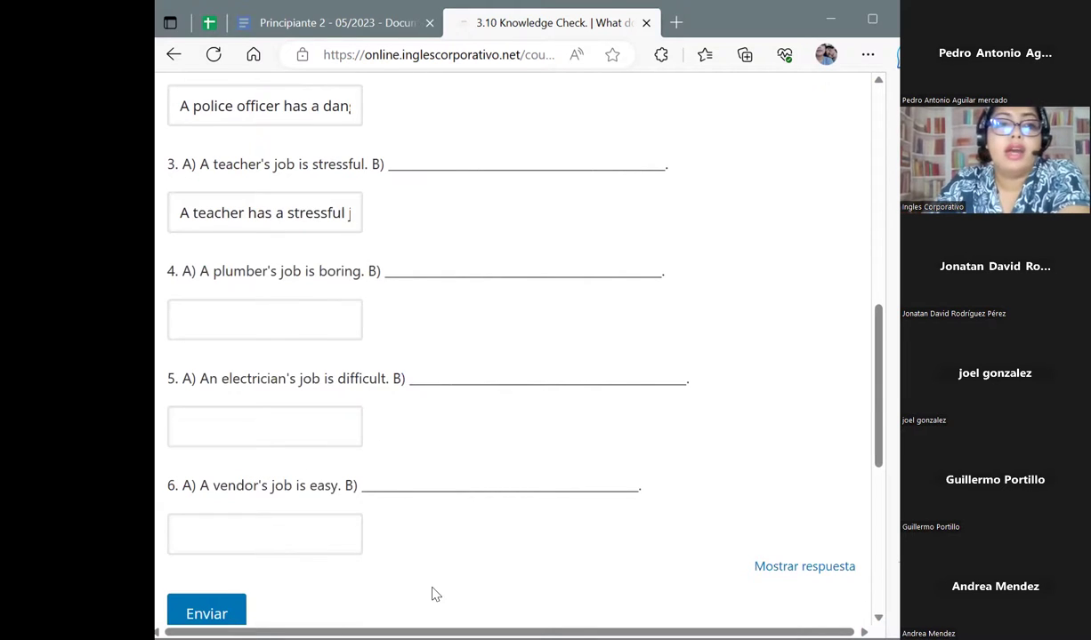
{"action": "left_click", "coordinate": [318, 325]}
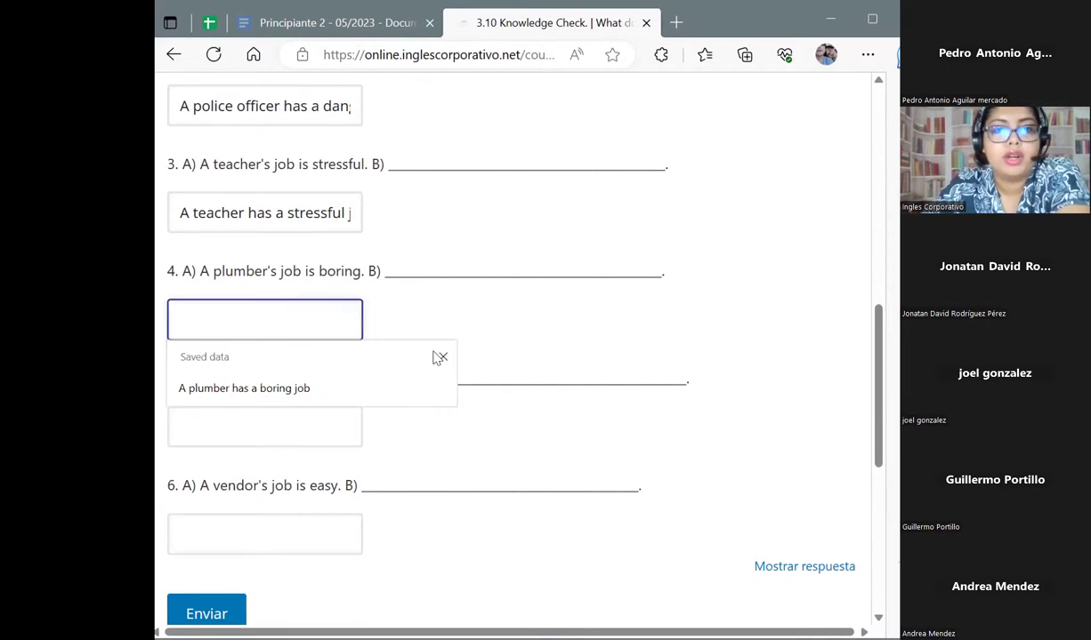
{"action": "left_click", "coordinate": [440, 356]}
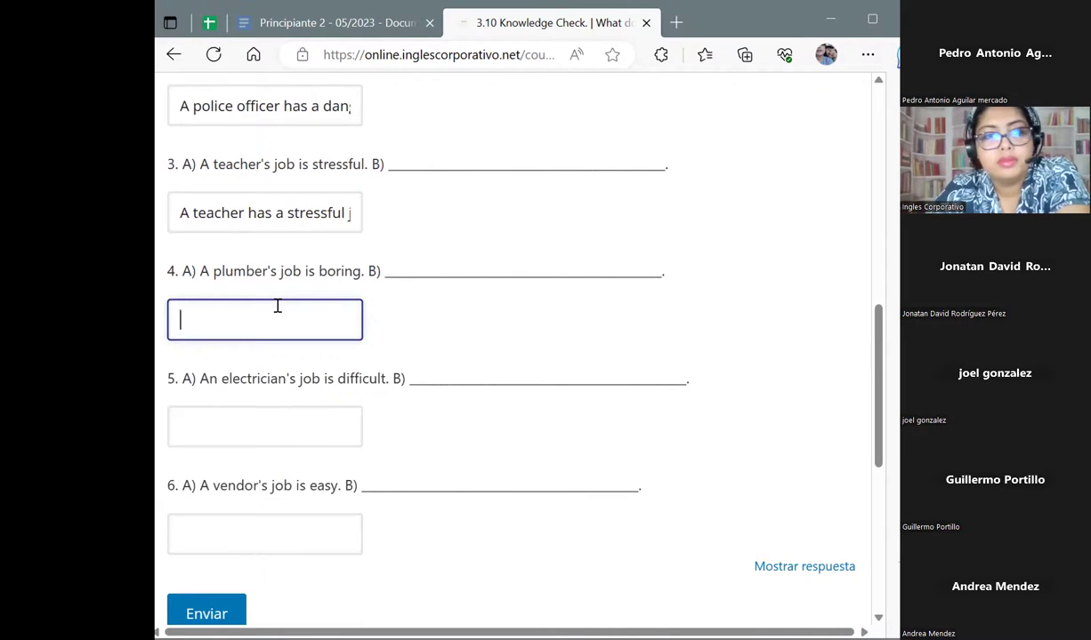
{"action": "type", "text": "A plu"}
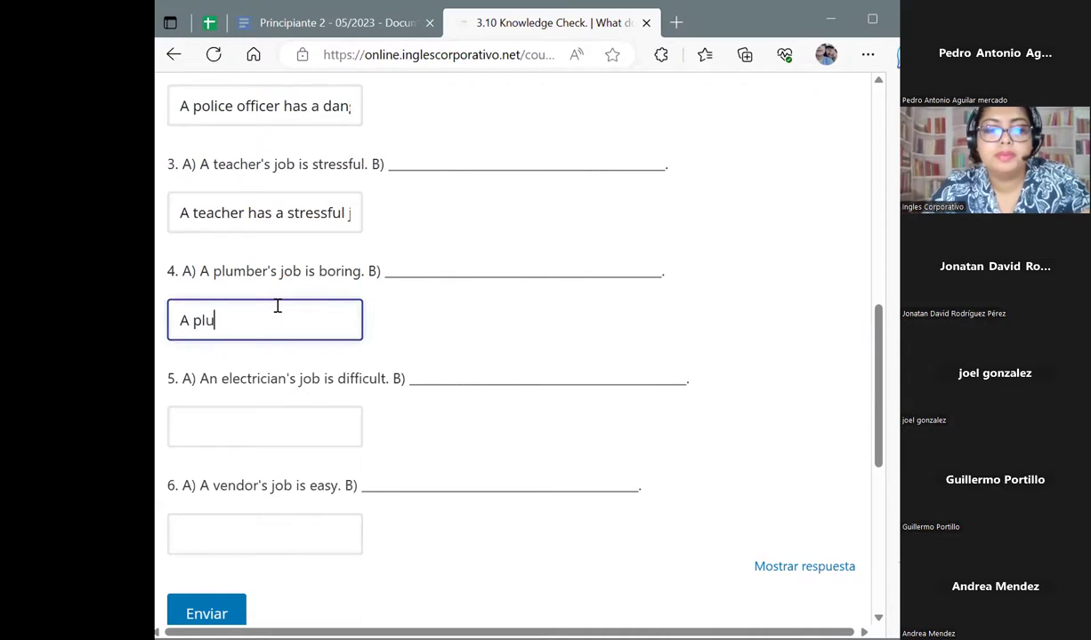
{"action": "type", "text": "mber has a"}
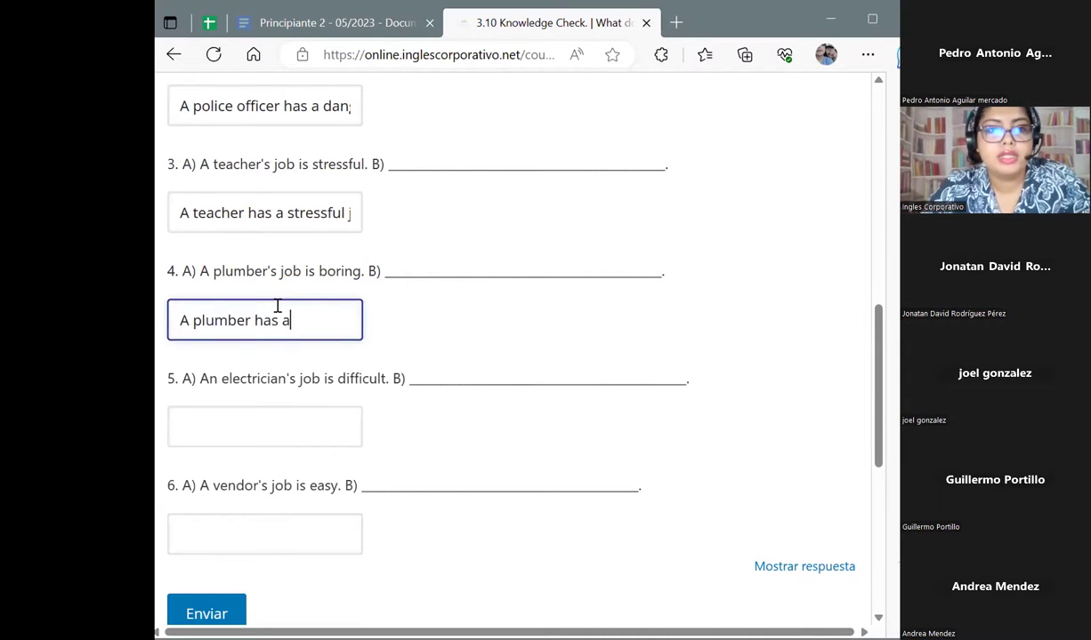
{"action": "type", "text": " borin"}
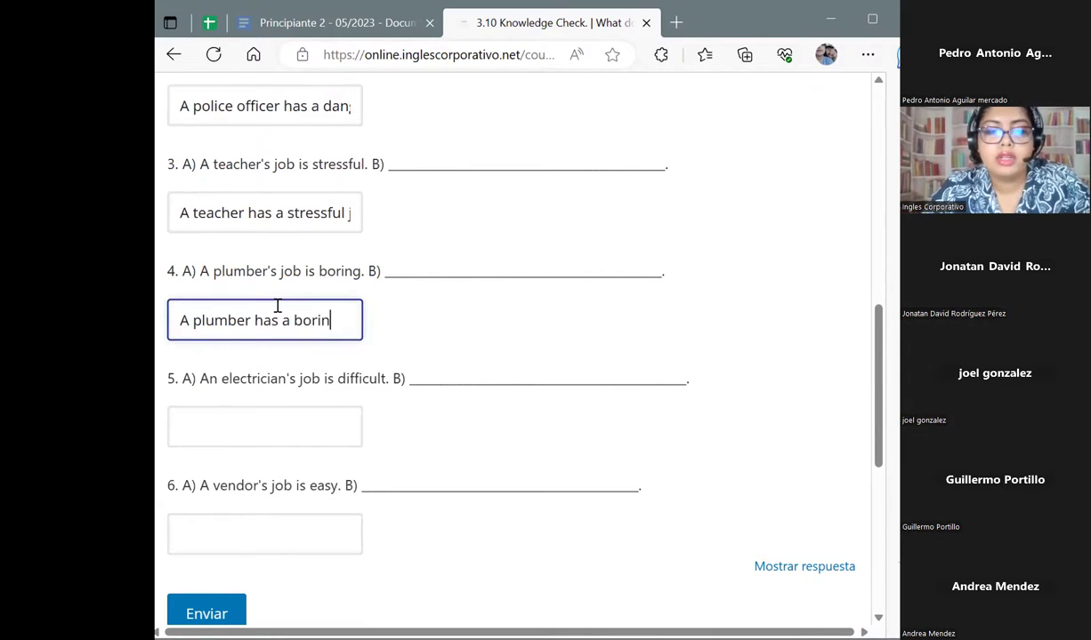
{"action": "type", "text": "g job"}
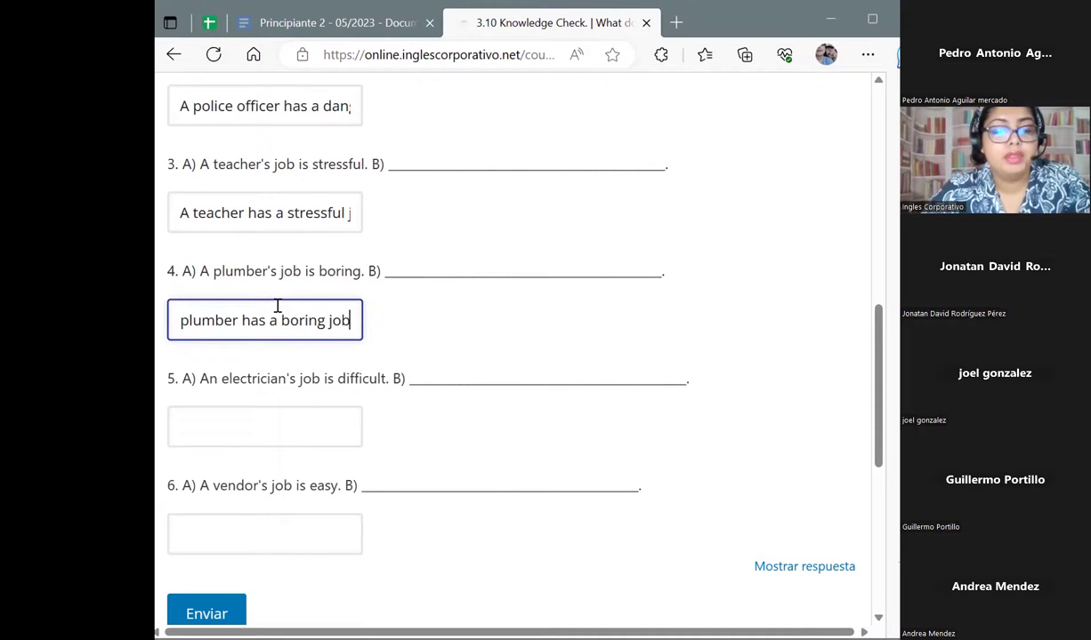
Answer question 5 with "An electrician has a difficult job", dismissing the saved suggestion and correcting any misspellings.
{"action": "left_click", "coordinate": [254, 411]}
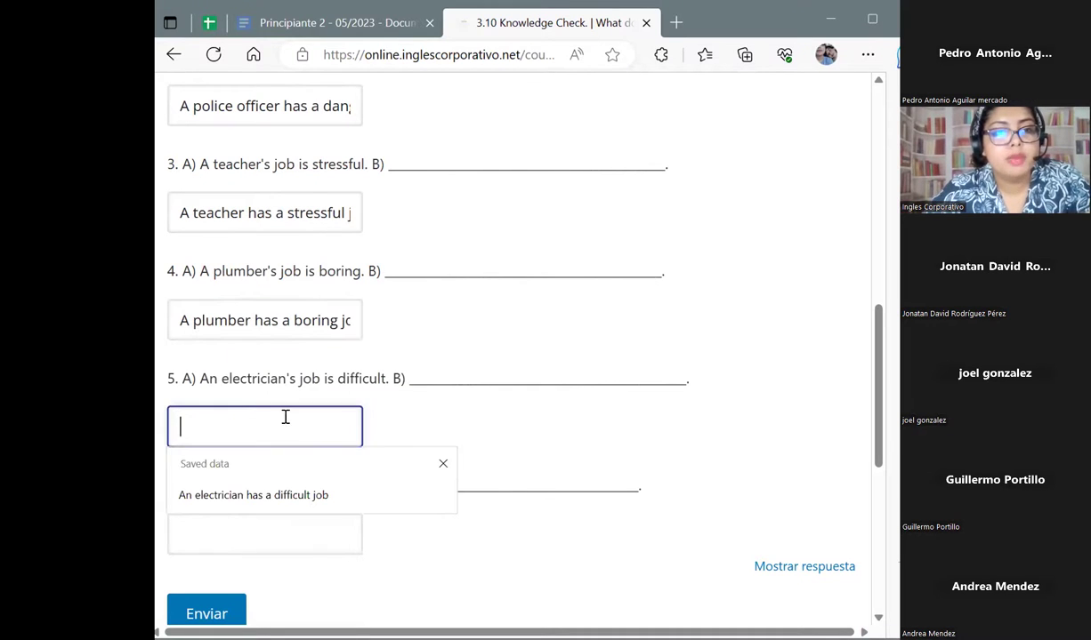
{"action": "left_click", "coordinate": [443, 463]}
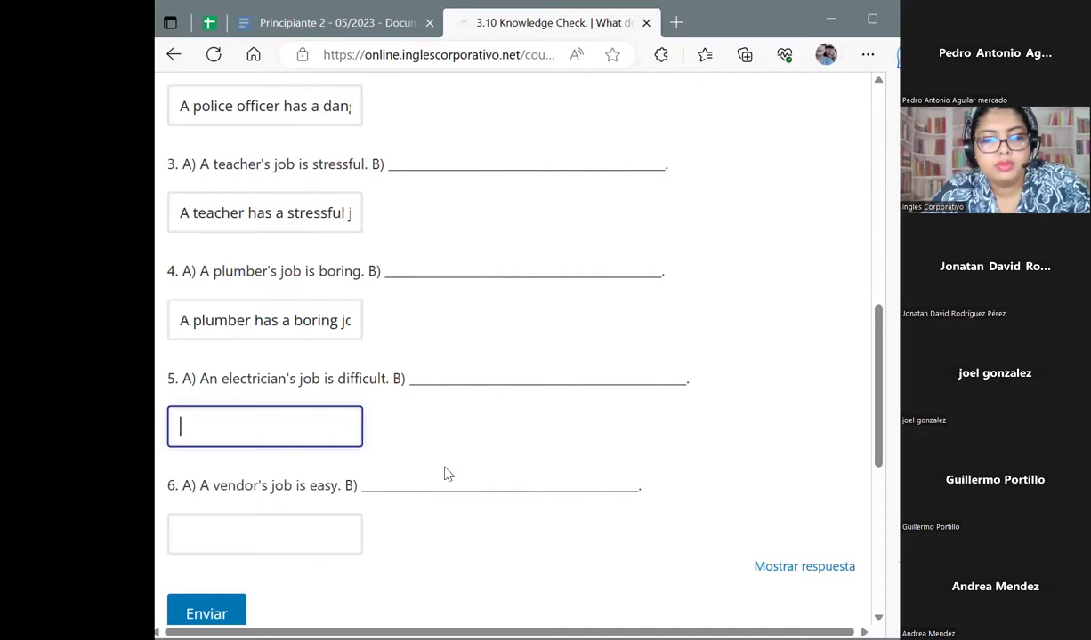
{"action": "type", "text": "An"}
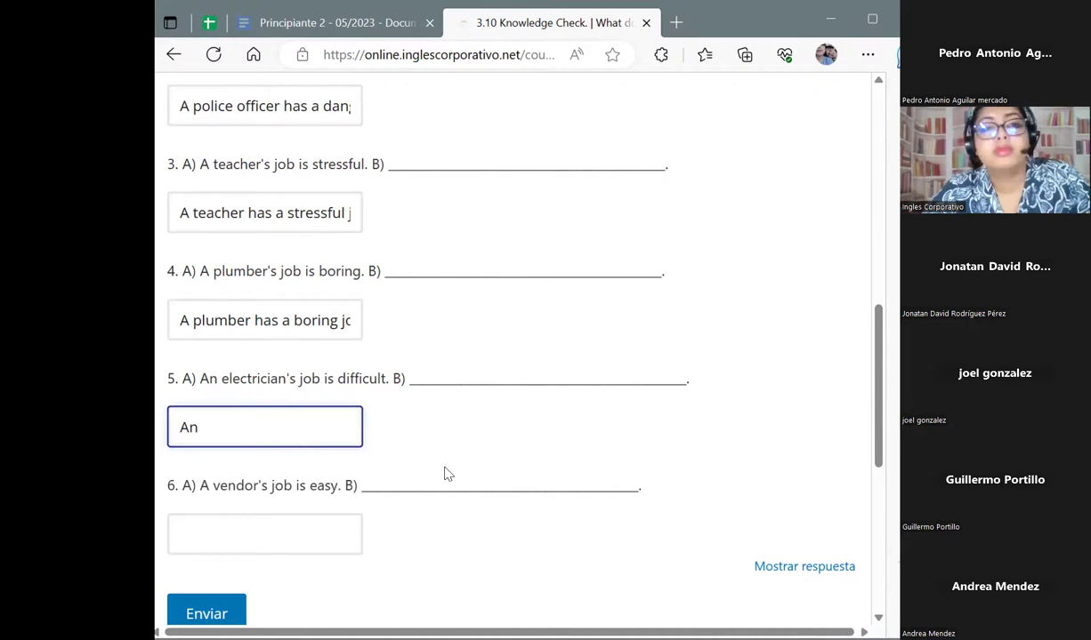
{"action": "type", "text": " electrictio"}
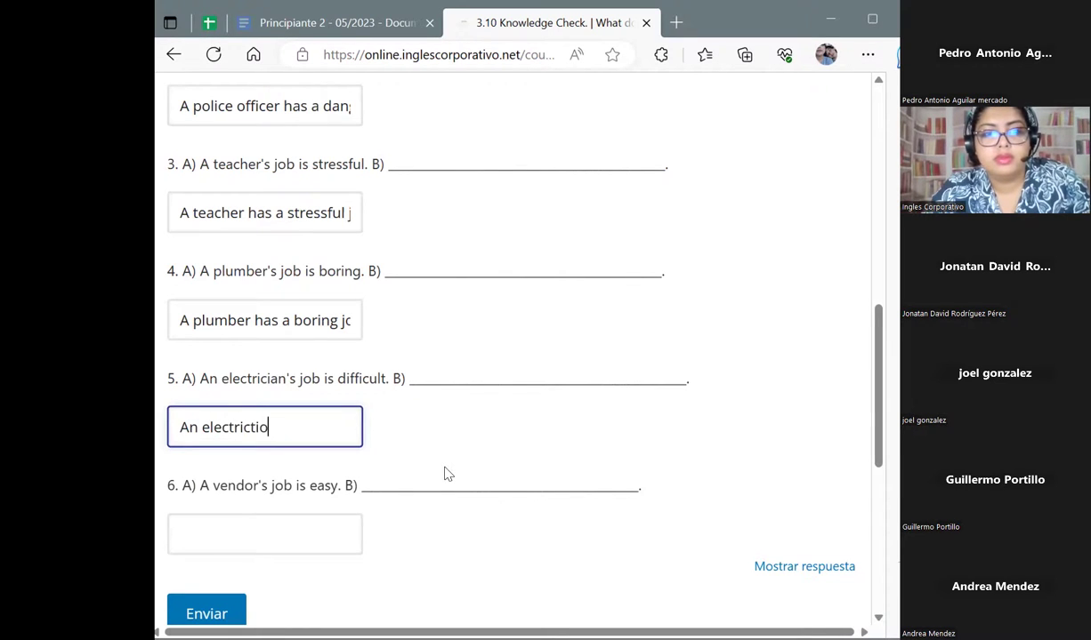
{"action": "key", "text": "BackSpace"}
{"action": "type", "text": "an"}
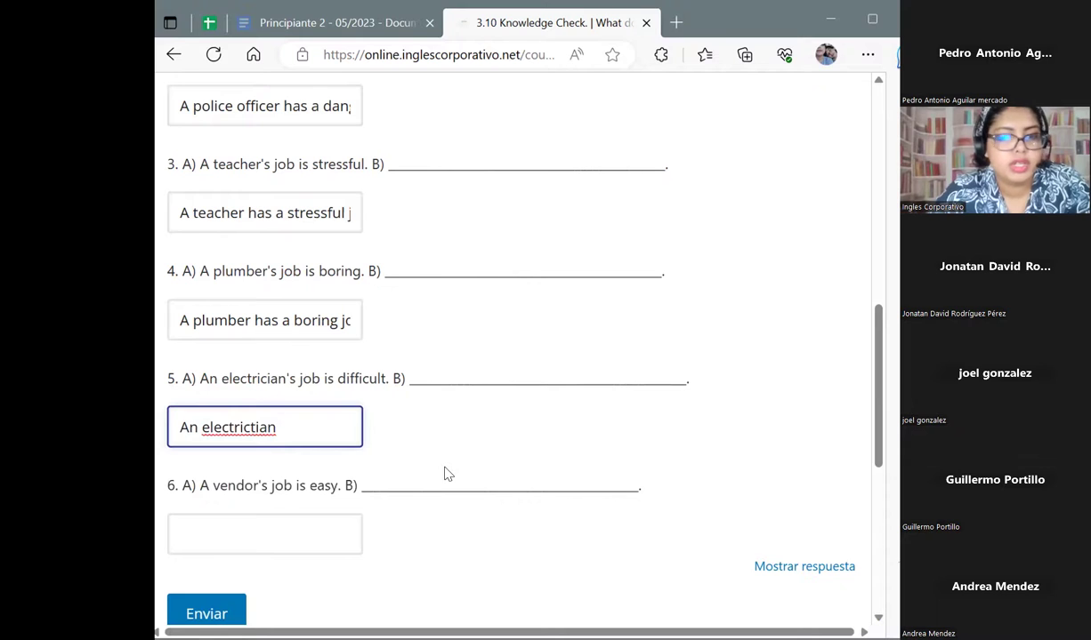
{"action": "key", "text": "BackSpace"}
{"action": "key", "text": "BackSpace"}
{"action": "key", "text": "BackSpace"}
{"action": "key", "text": "BackSpace"}
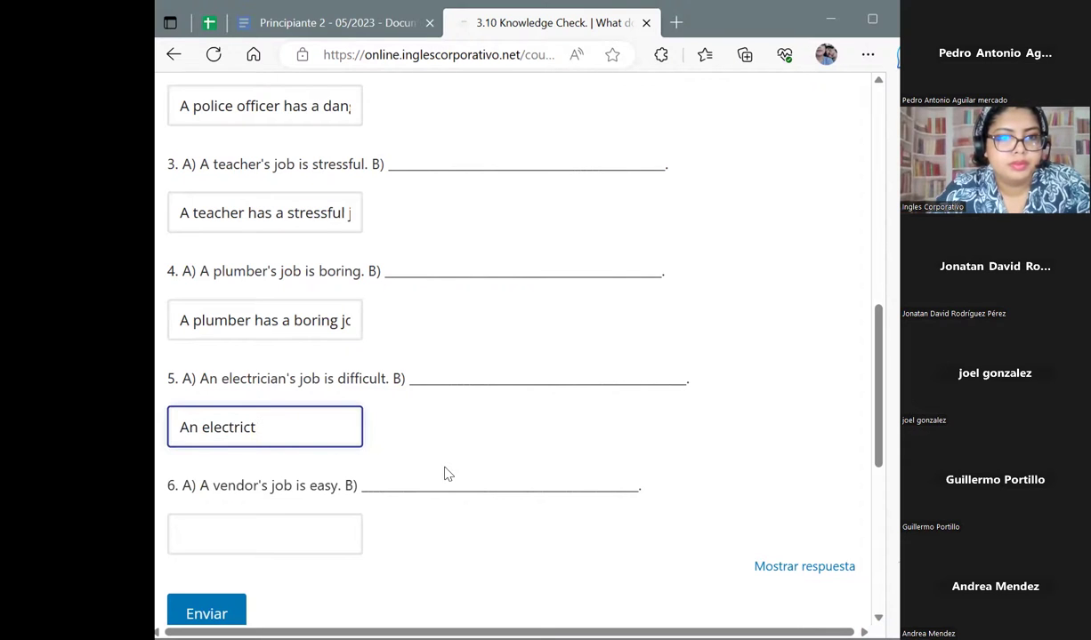
{"action": "type", "text": "ian "}
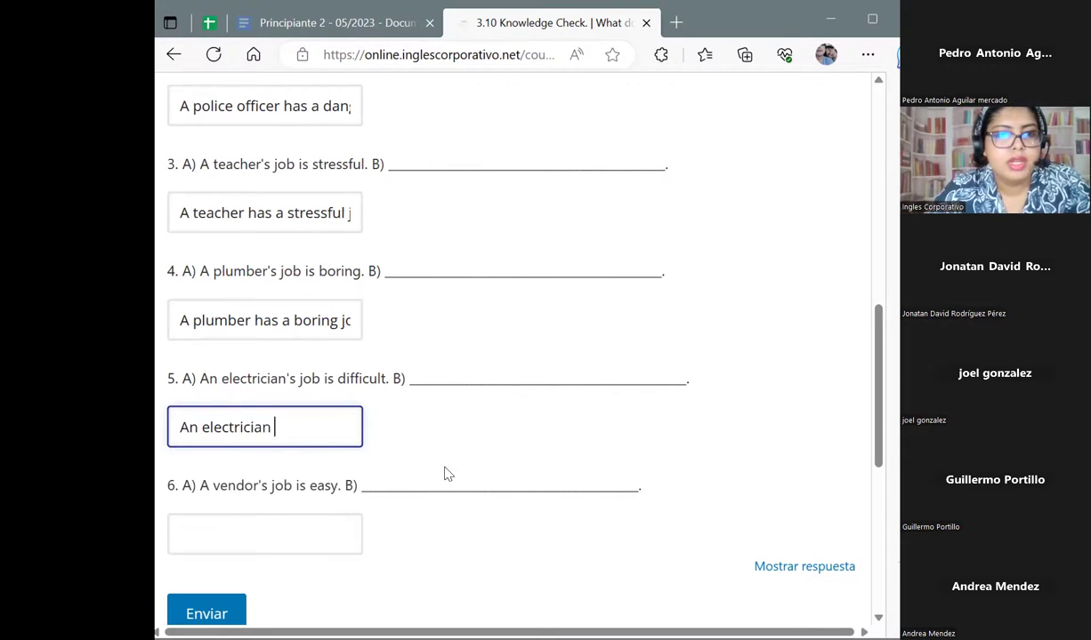
{"action": "type", "text": "has a "}
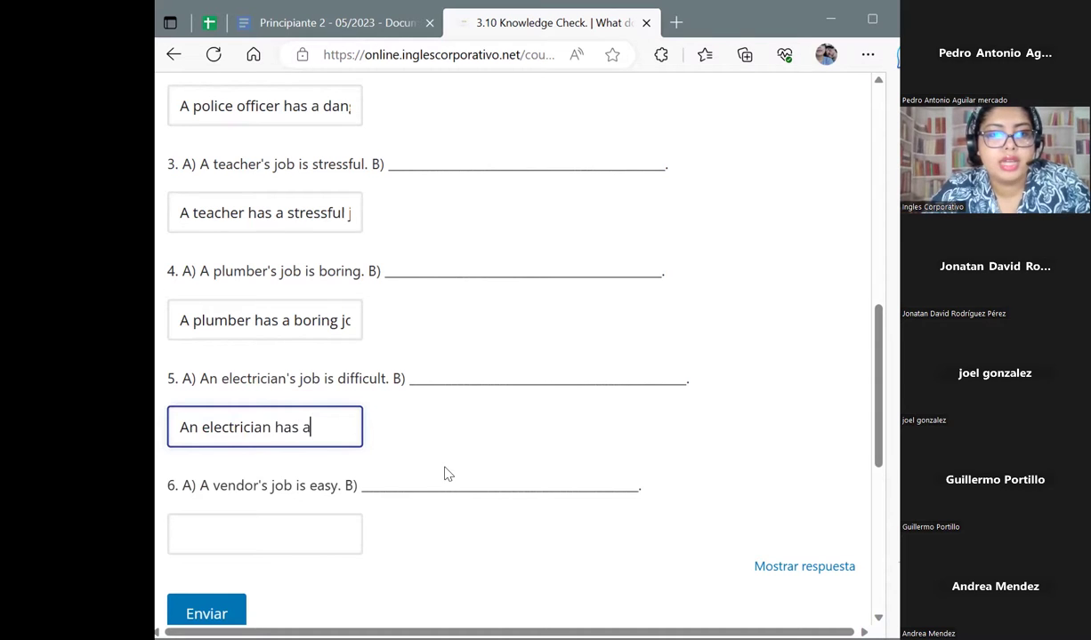
{"action": "type", "text": "diffi"}
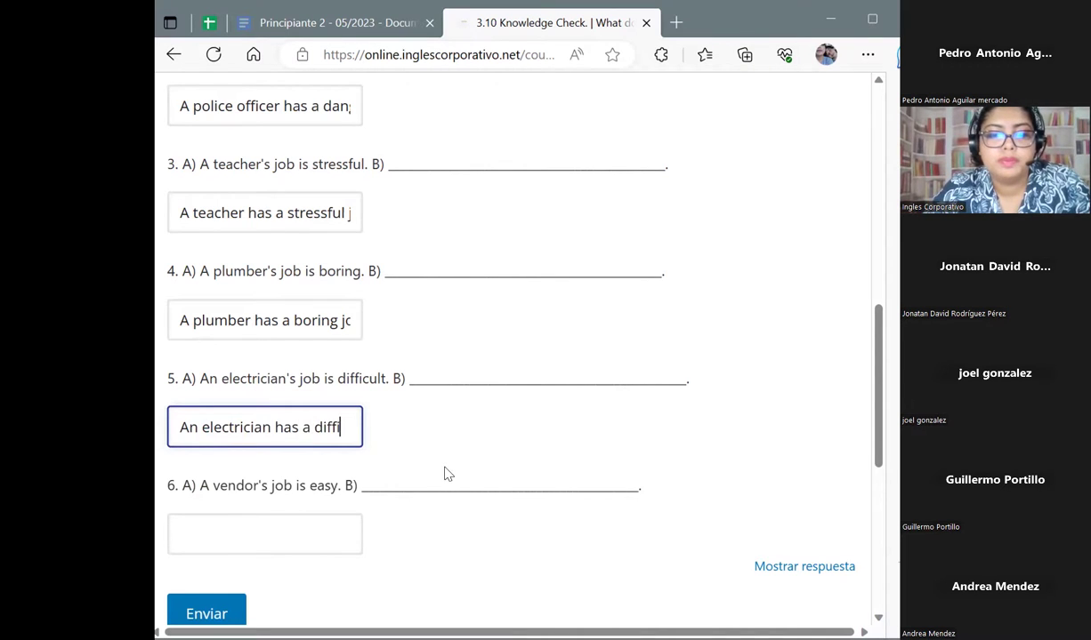
{"action": "type", "text": "cul job"}
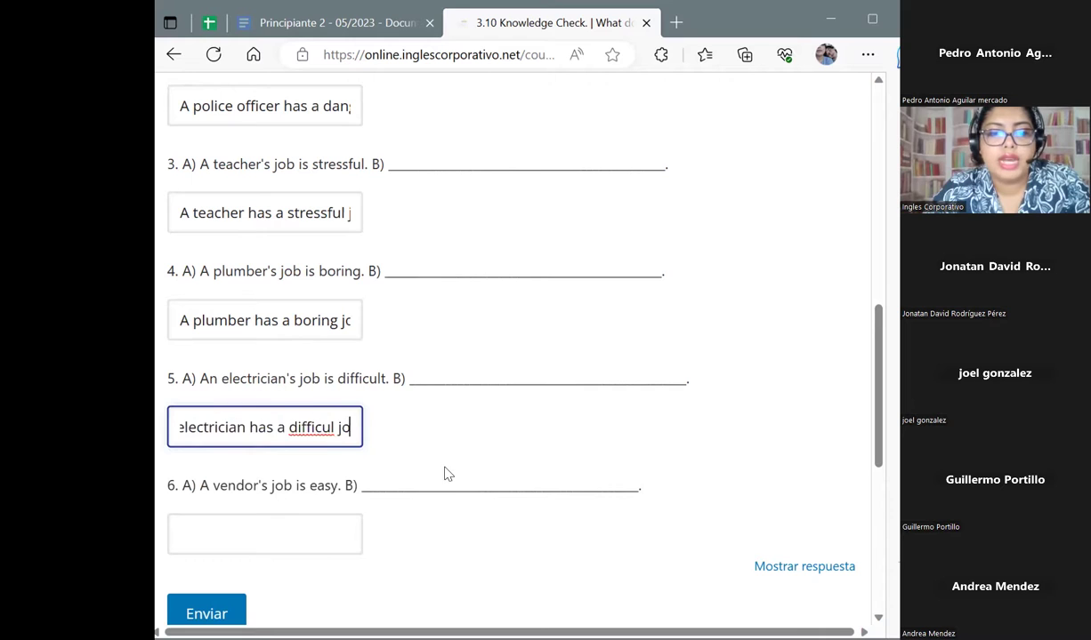
{"action": "left_click", "coordinate": [317, 423]}
{"action": "type", "text": "t"}
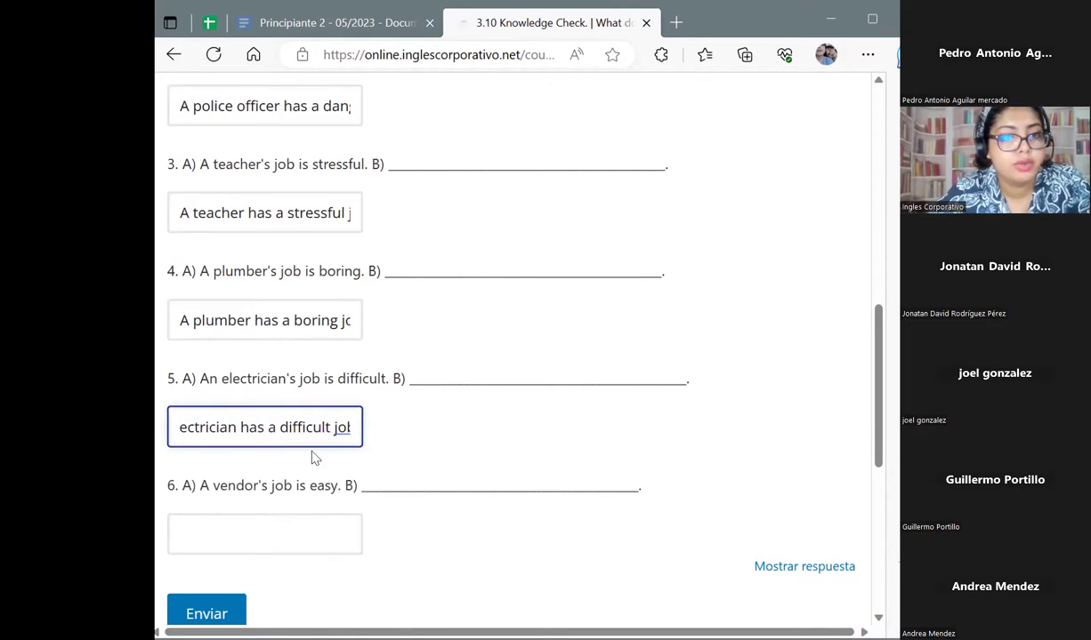
Answer question 6 with "A vendor has an easy job", dismissing the saved suggestion, and submit the Knowledge Check.
{"action": "left_click", "coordinate": [303, 518]}
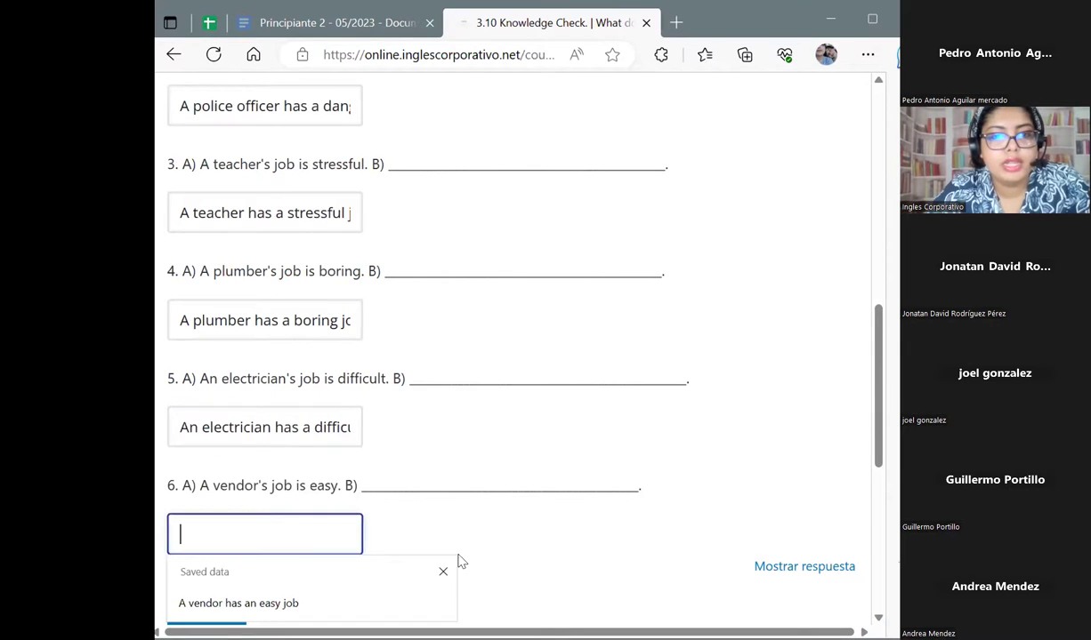
{"action": "left_click", "coordinate": [438, 572]}
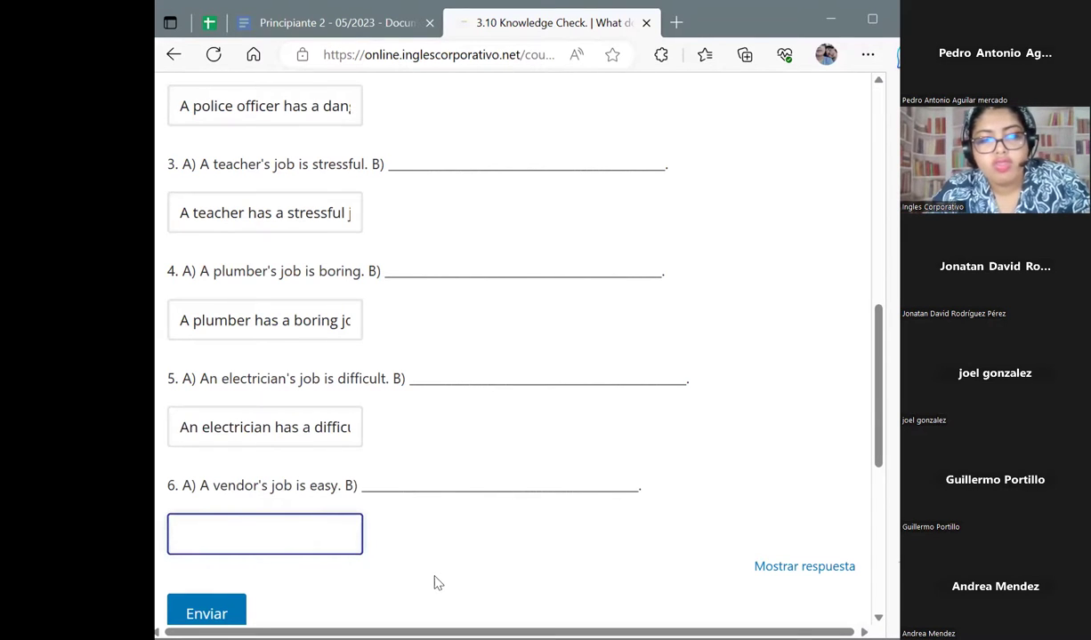
{"action": "type", "text": "A "}
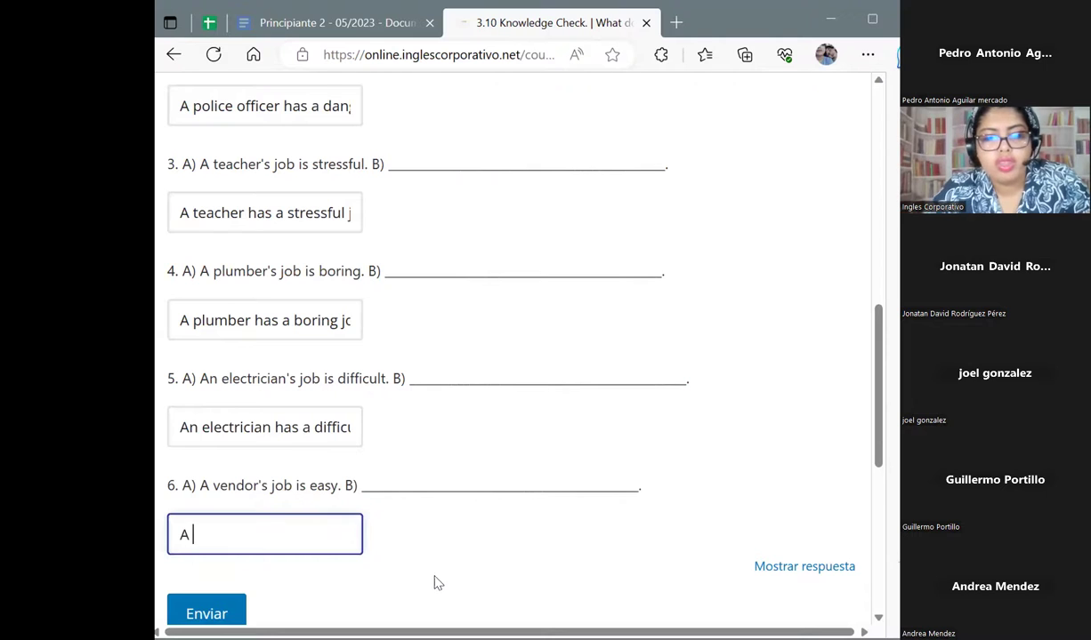
{"action": "type", "text": "vendor "}
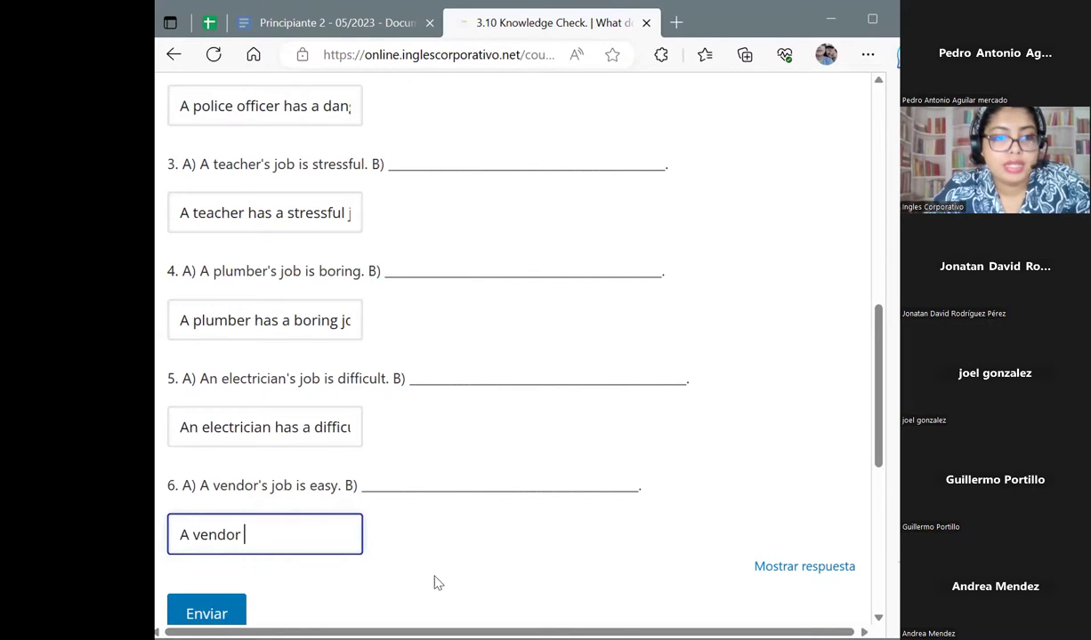
{"action": "type", "text": "ha"}
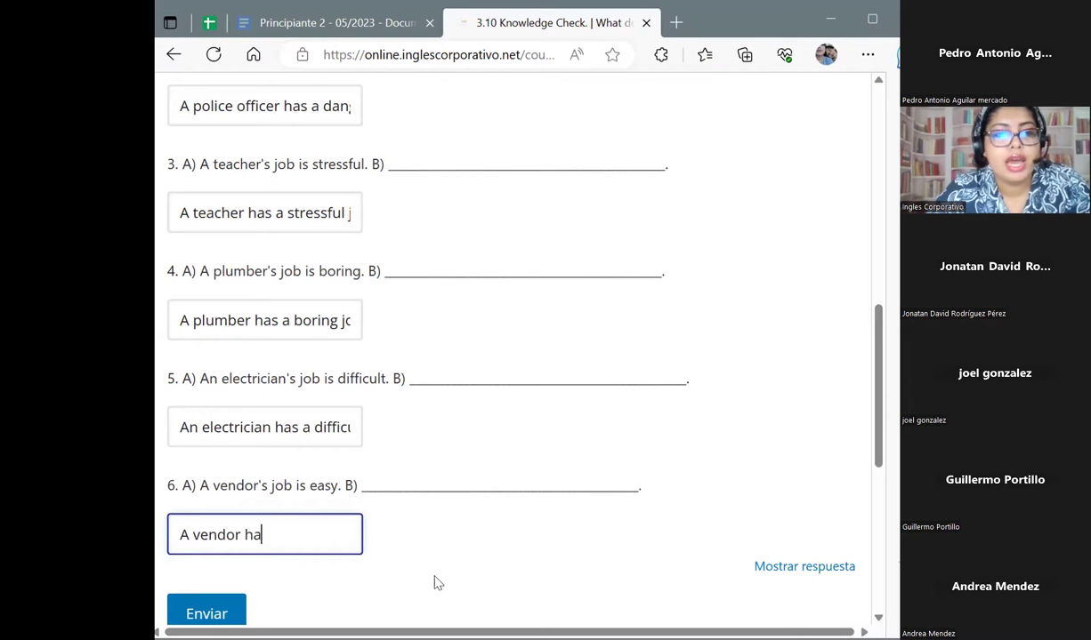
{"action": "type", "text": "s an "}
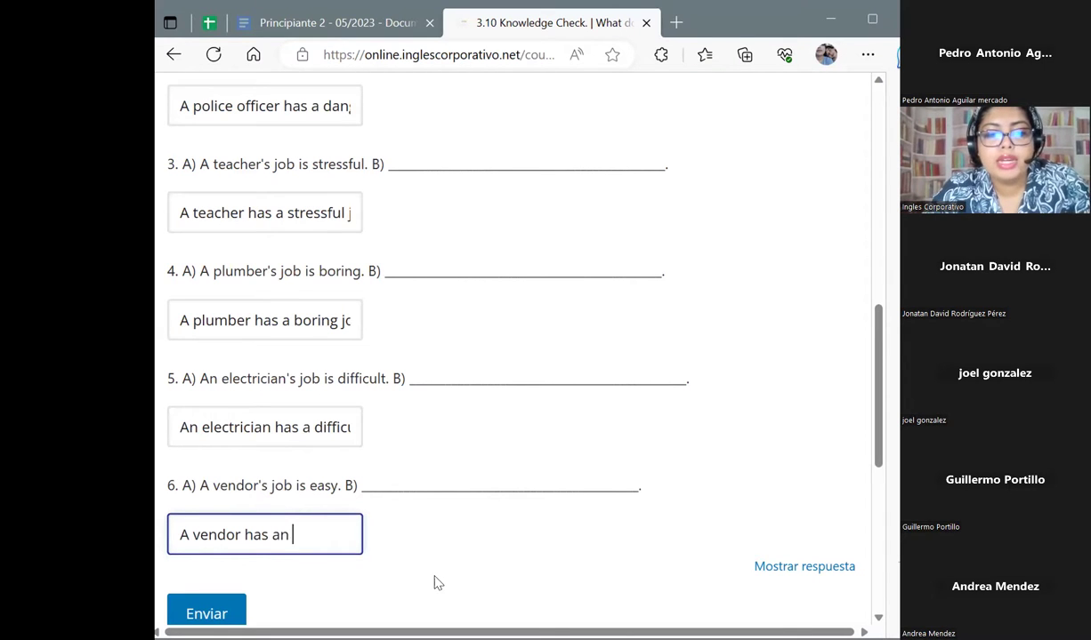
{"action": "type", "text": "easy job"}
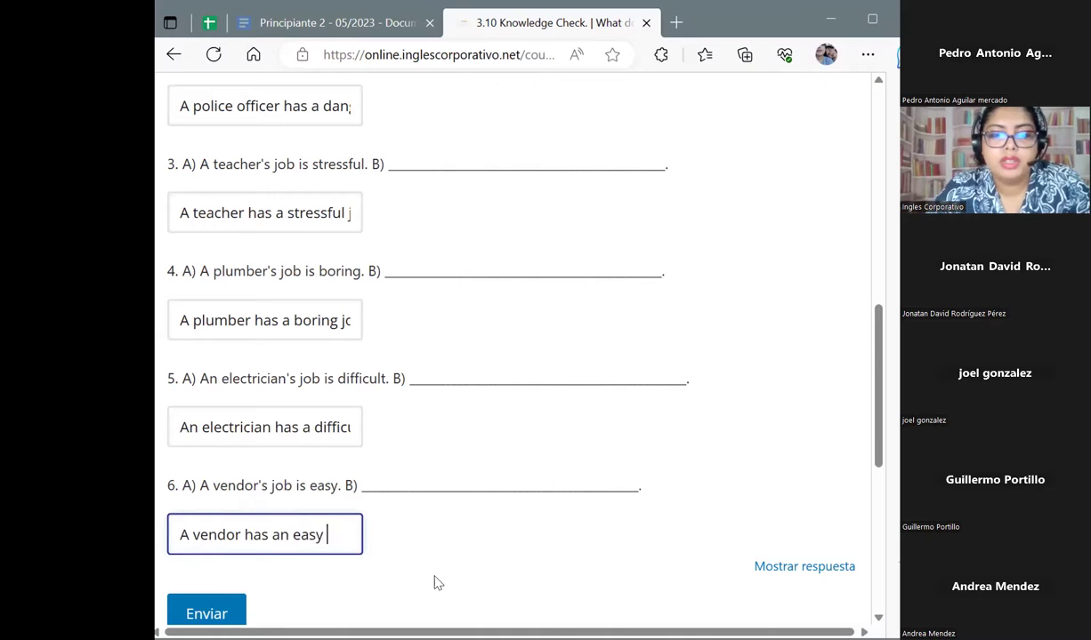
{"action": "left_click", "coordinate": [206, 607]}
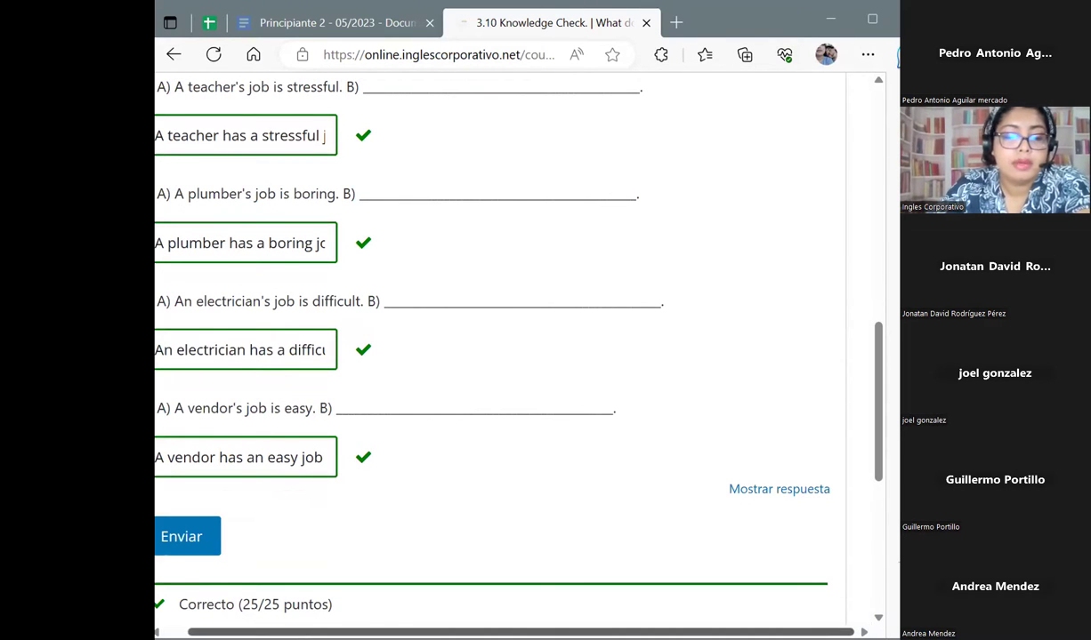
{"action": "scroll", "coordinate": [208, 596], "scroll_direction": "left", "scroll_amount": 1}
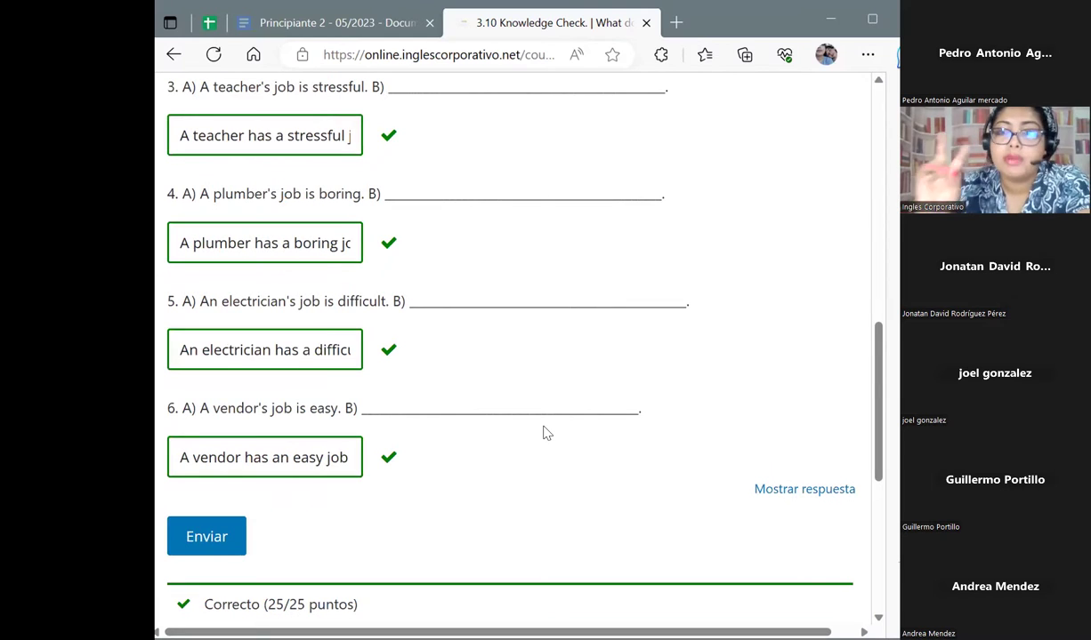